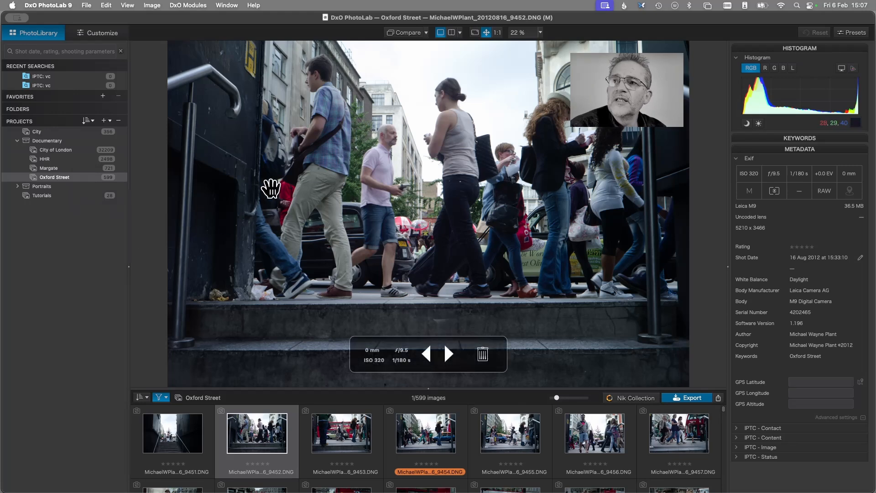
# - Open the City of London project in the Documentary group
pyautogui.click(59, 160)
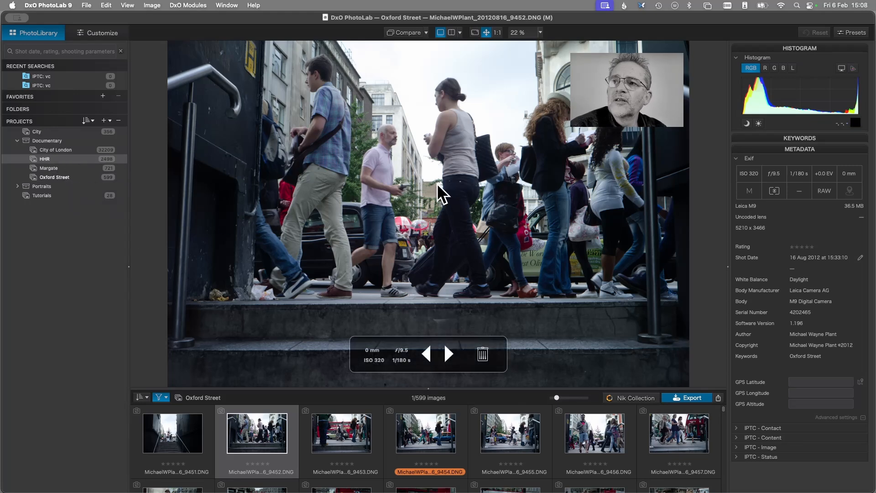
pyautogui.click(54, 150)
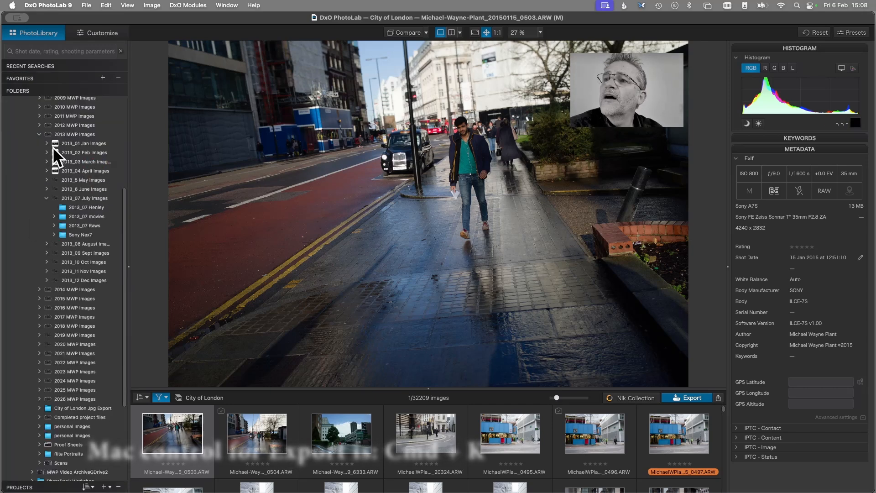
# - Collapse the 2013 MWP Images folder and open the 2015_05 City Project Raw folder under the May images of 2015 MWP Images
pyautogui.click(38, 134)
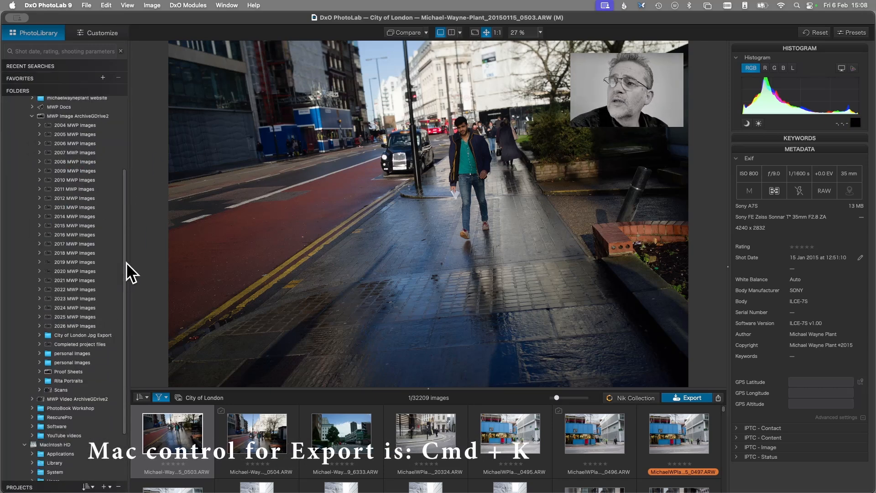
pyautogui.click(40, 226)
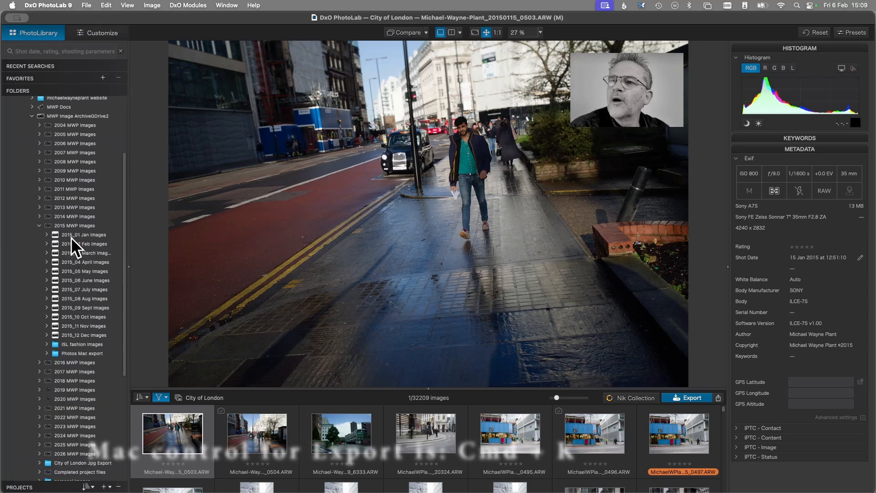
pyautogui.click(46, 246)
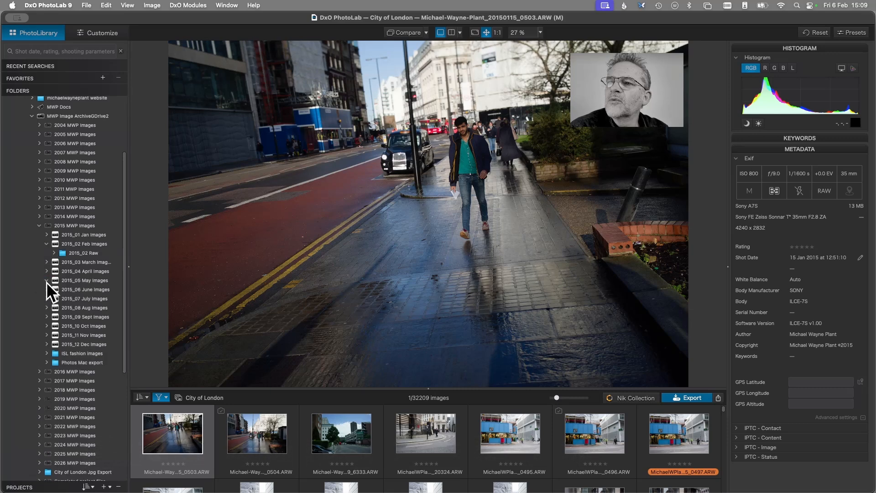
pyautogui.click(46, 280)
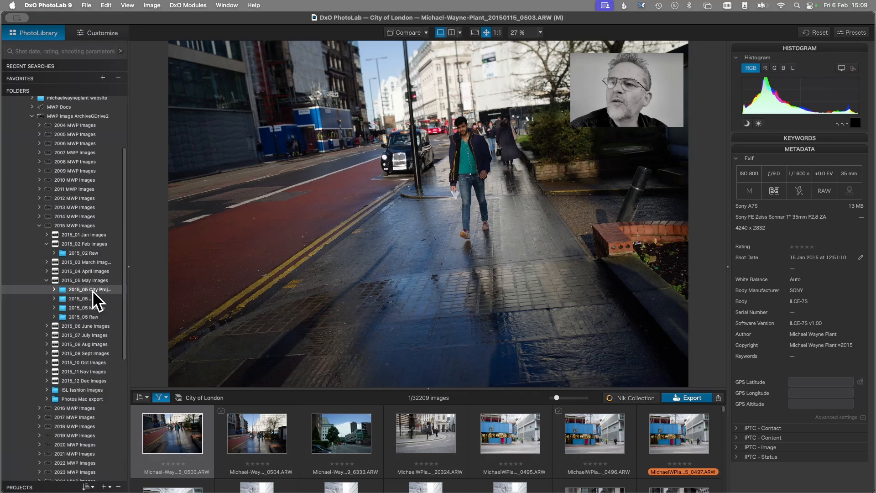
pyautogui.click(92, 290)
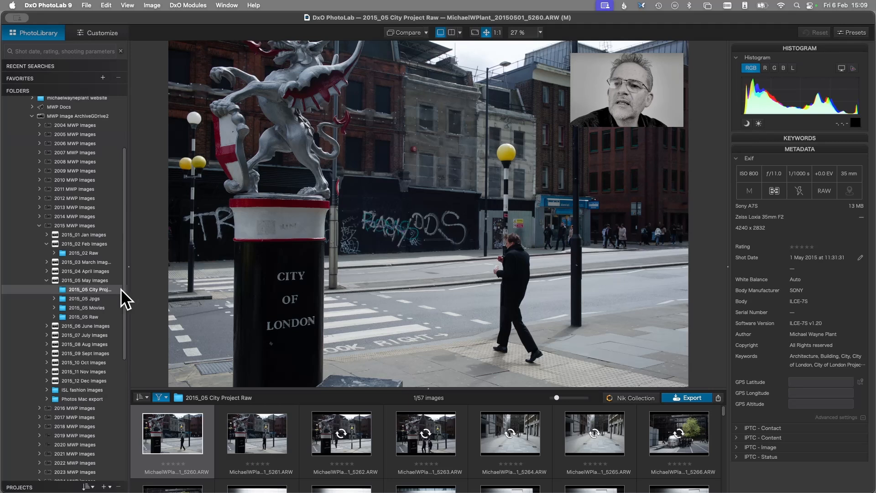
# - Return from the folder tree to the City of London project
pyautogui.moveTo(123, 279); pyautogui.dragTo(120, 437)
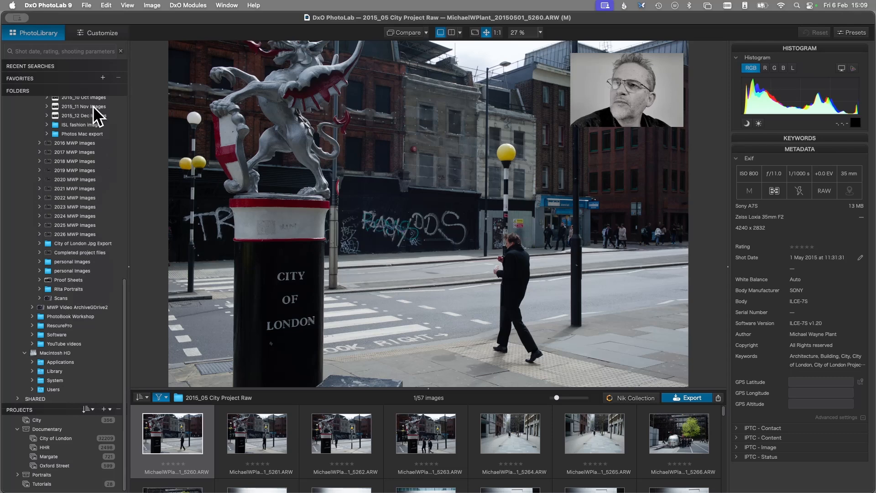
pyautogui.moveTo(122, 288); pyautogui.dragTo(116, 327)
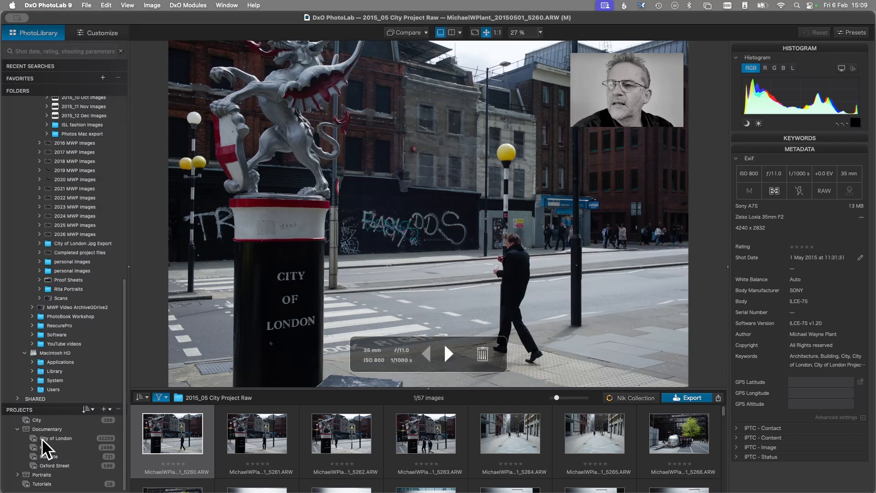
pyautogui.click(57, 438)
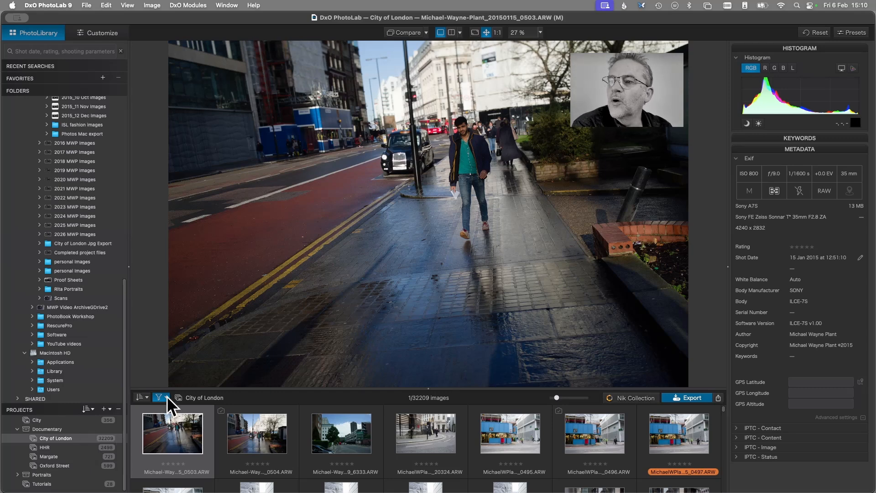
# - Open the Oxford Street project and enlarge the thumbnail area so several rows of images show
pyautogui.click(89, 464)
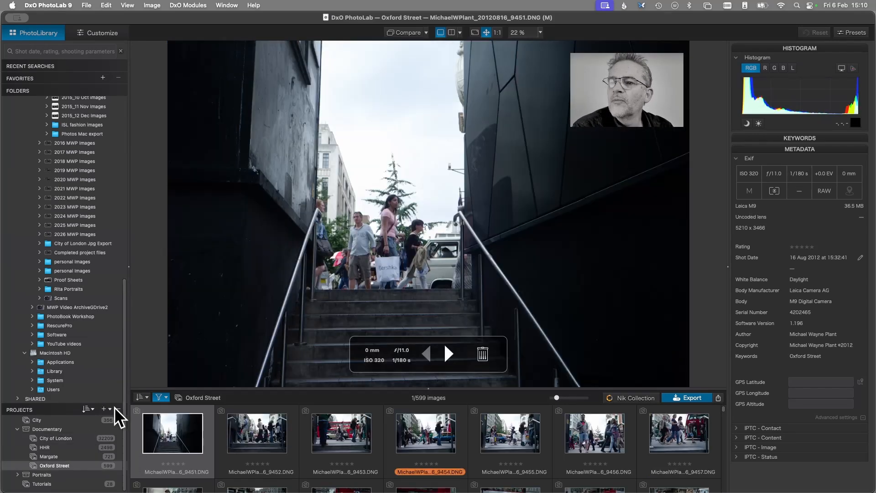
pyautogui.moveTo(420, 386); pyautogui.dragTo(405, 159)
# - Exclude unrated images from the Oxford Street rating filter and include them again, repeating this toggle once
pyautogui.click(163, 166)
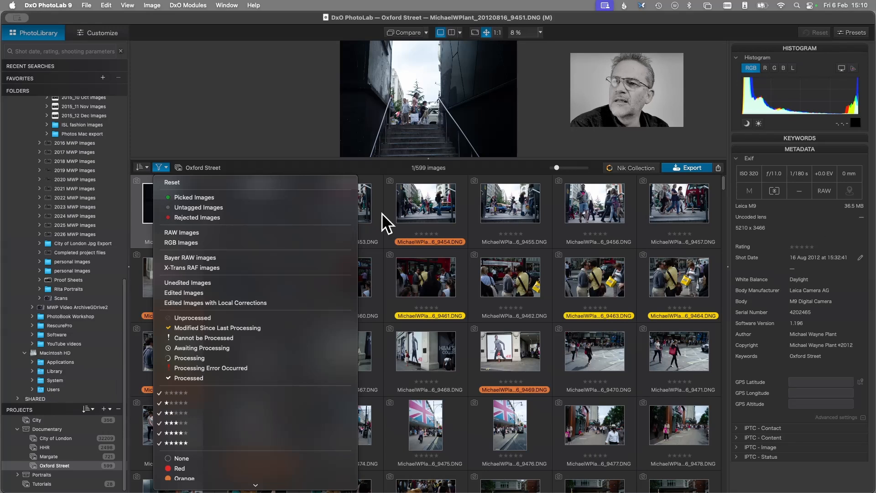
pyautogui.click(170, 392)
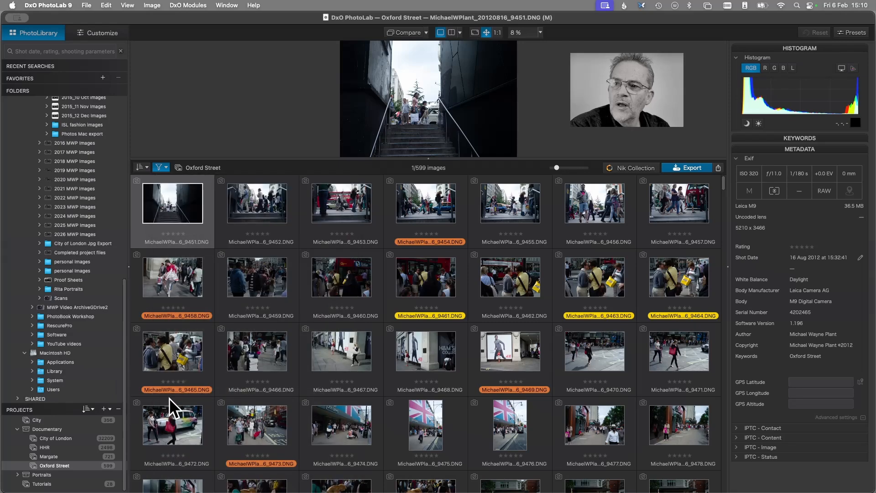
pyautogui.click(168, 168)
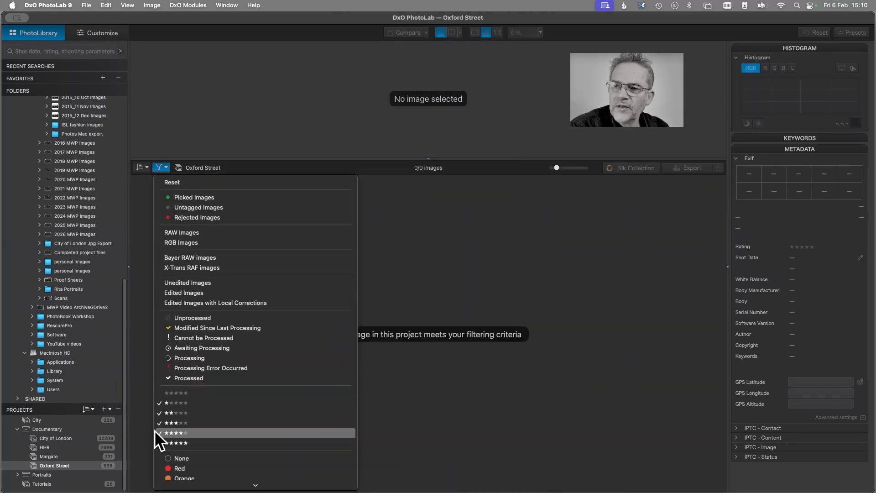
pyautogui.click(179, 392)
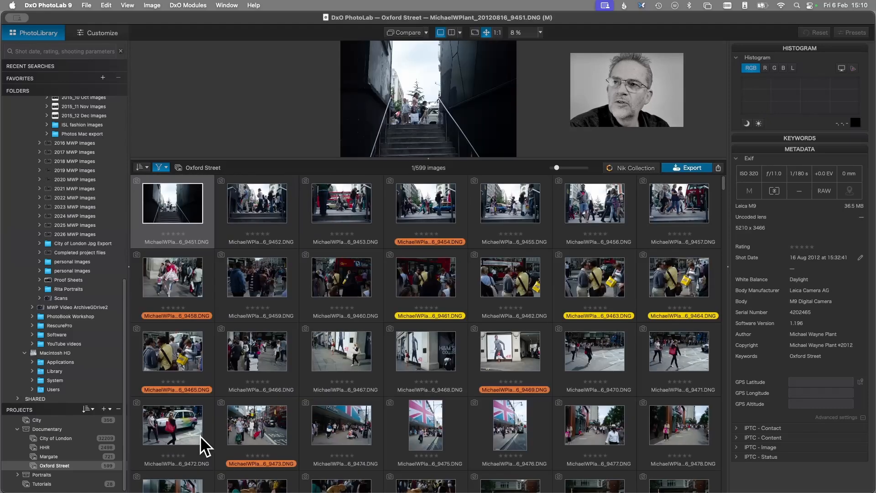
pyautogui.click(164, 166)
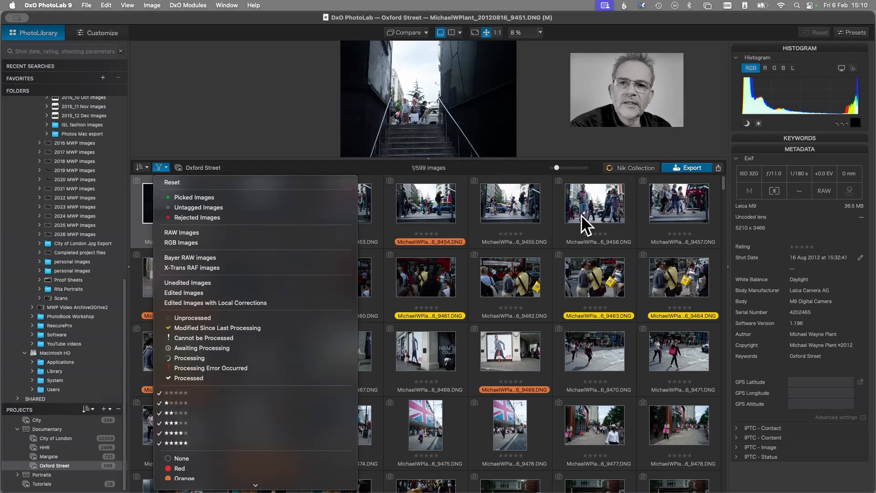
pyautogui.click(157, 393)
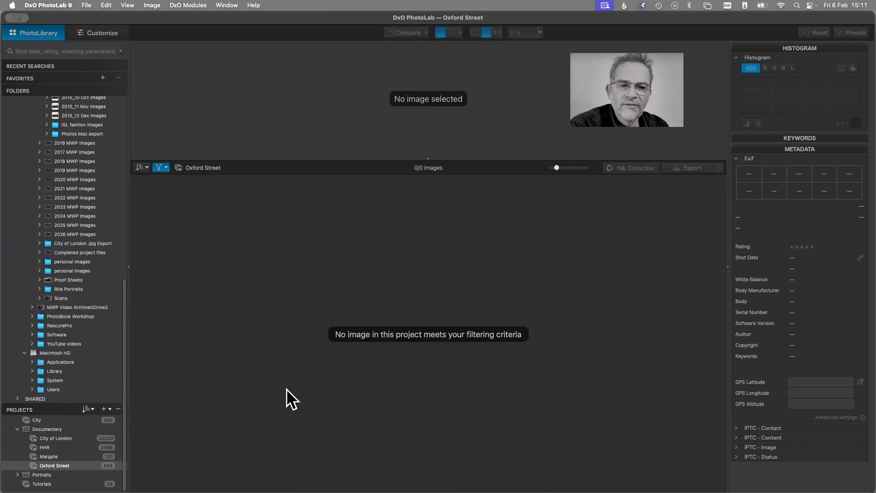
pyautogui.click(166, 167)
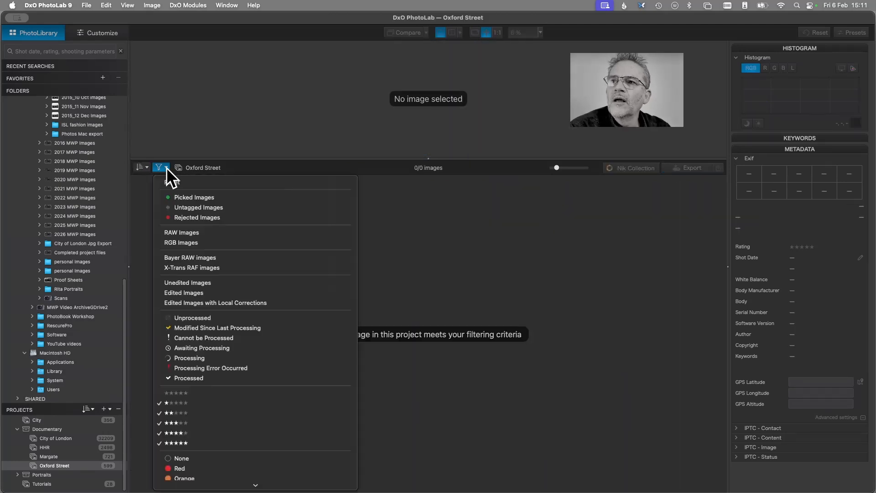
pyautogui.click(187, 395)
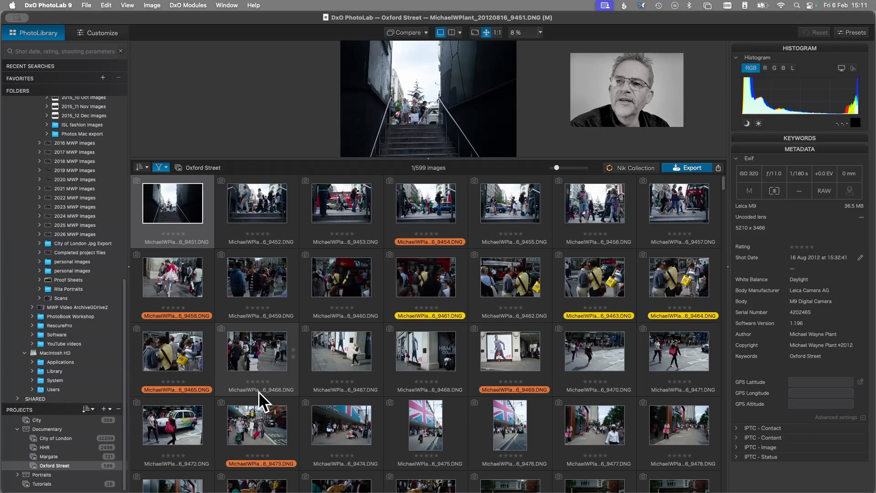
# - Rate the image ending in 9461 one star and the image ending in 9469 two stars
pyautogui.click(435, 293)
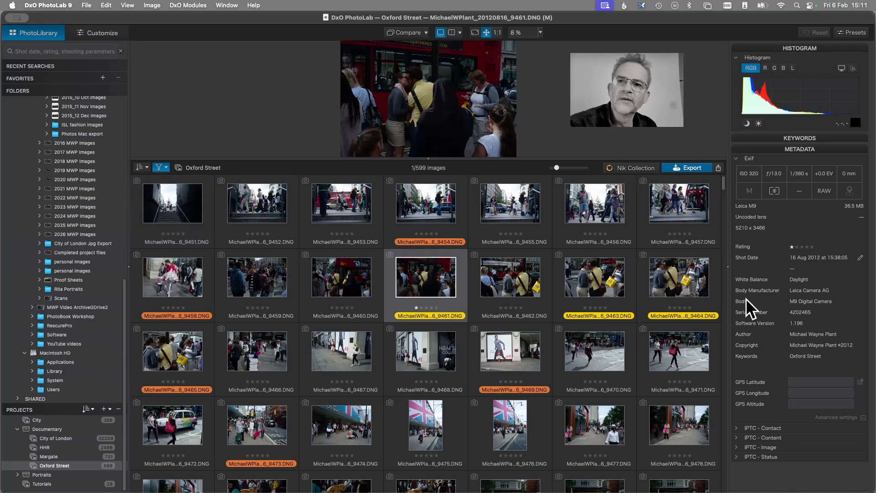
pyautogui.press('1')
pyautogui.click(521, 366)
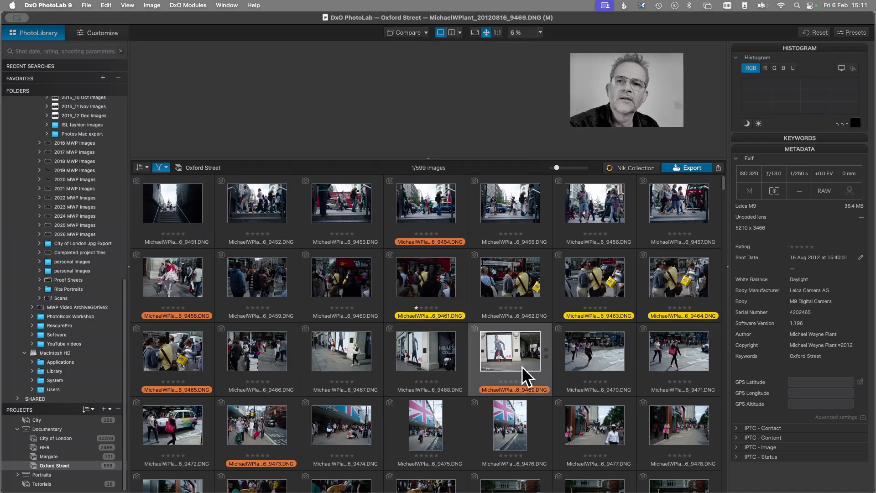
pyautogui.press('2')
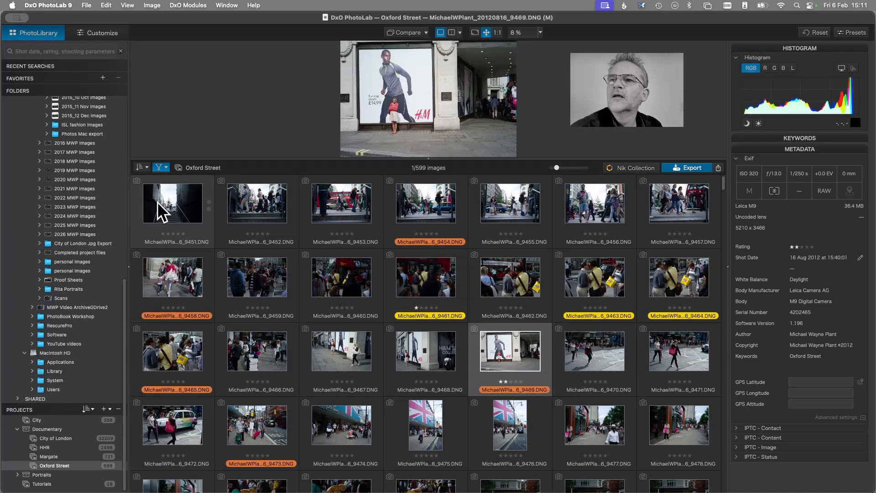
pyautogui.click(144, 167)
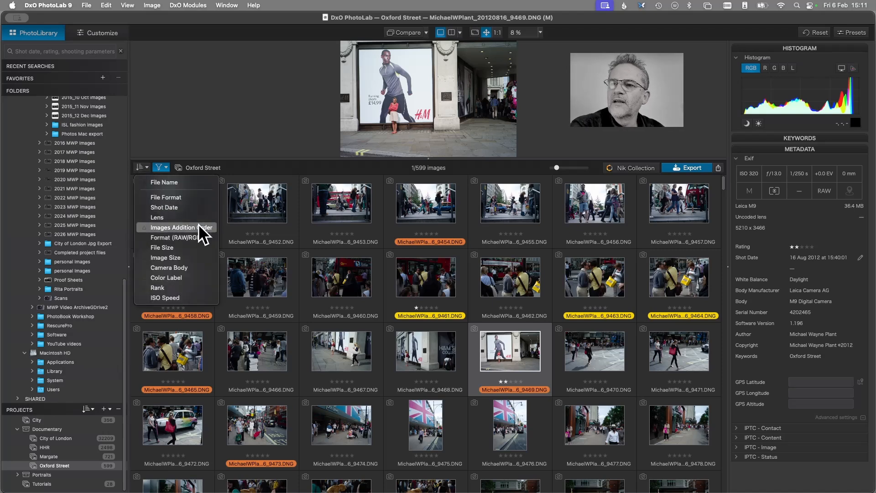
pyautogui.click(146, 167)
pyautogui.click(147, 168)
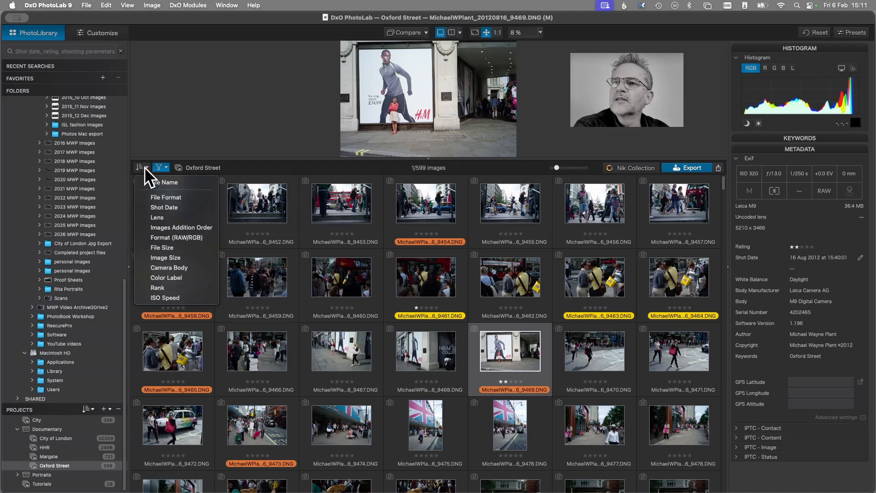
# - Filter the Oxford Street project to star-rated images only, and restore the unrated images to the filter
pyautogui.click(168, 168)
pyautogui.click(168, 169)
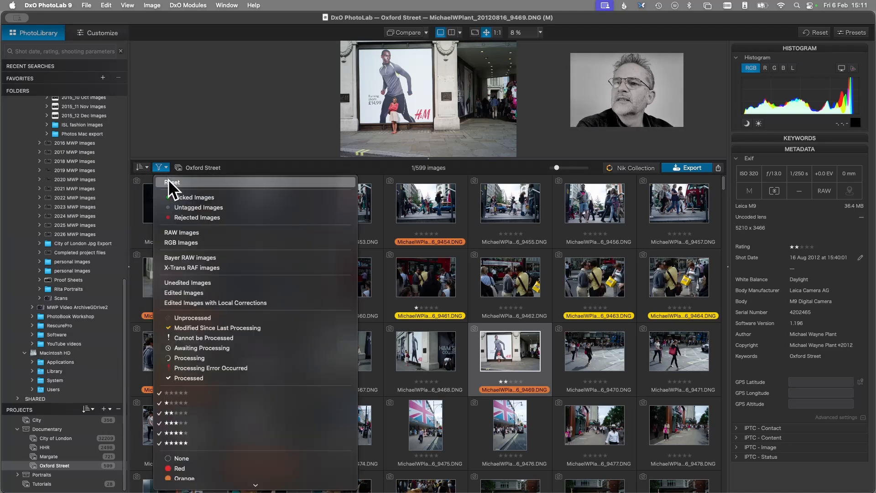
pyautogui.click(193, 393)
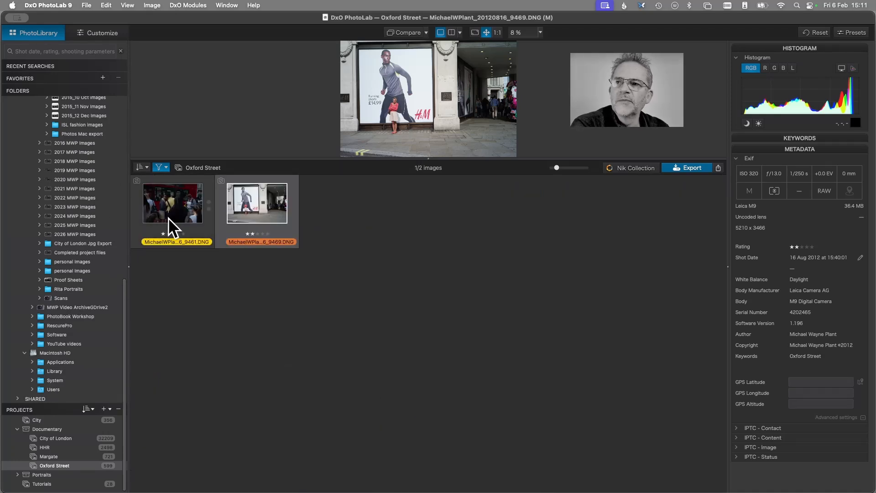
pyautogui.click(159, 167)
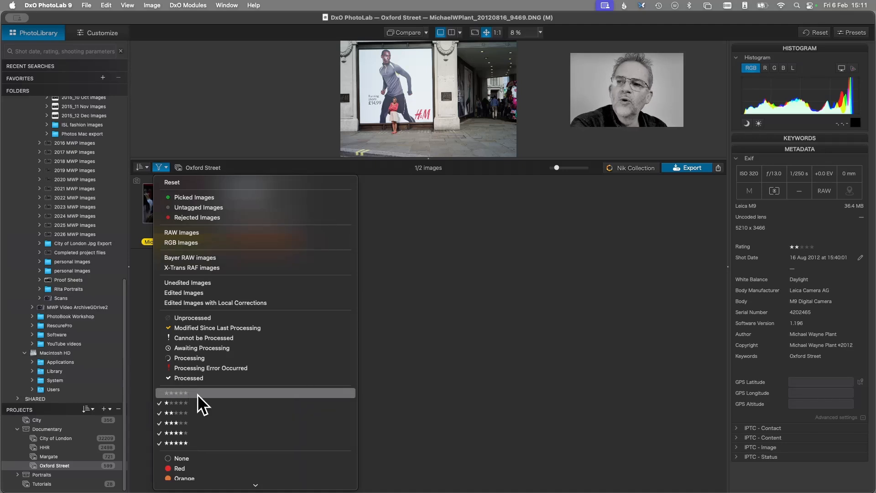
pyautogui.click(176, 391)
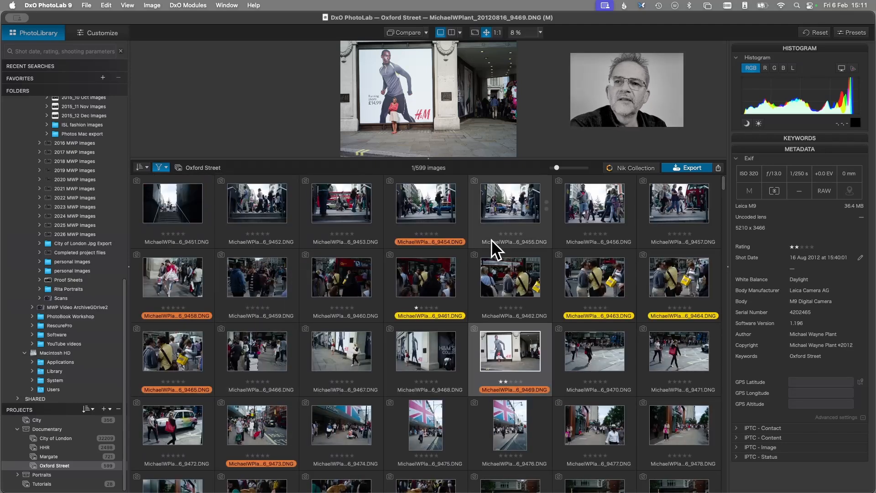
# - Filter the Oxford Street project by the Blue and Purple colour labels and select the image ending in 1078
pyautogui.click(167, 168)
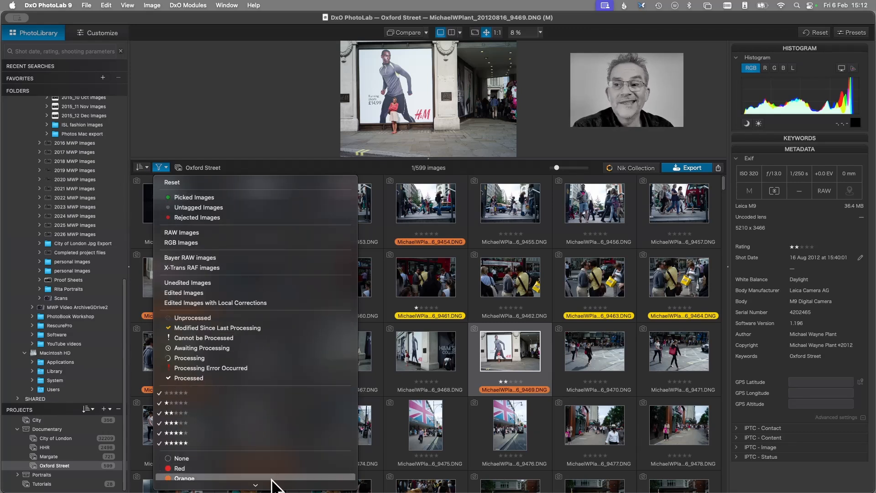
pyautogui.moveTo(256, 485)
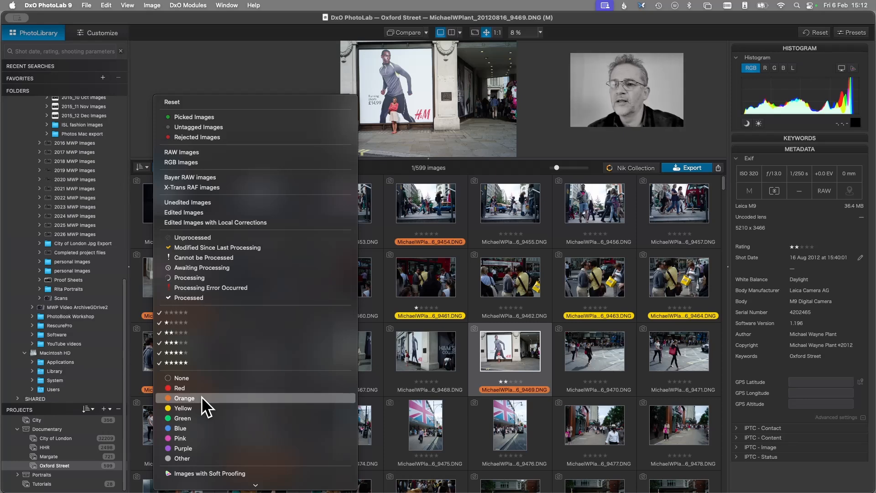
pyautogui.click(198, 427)
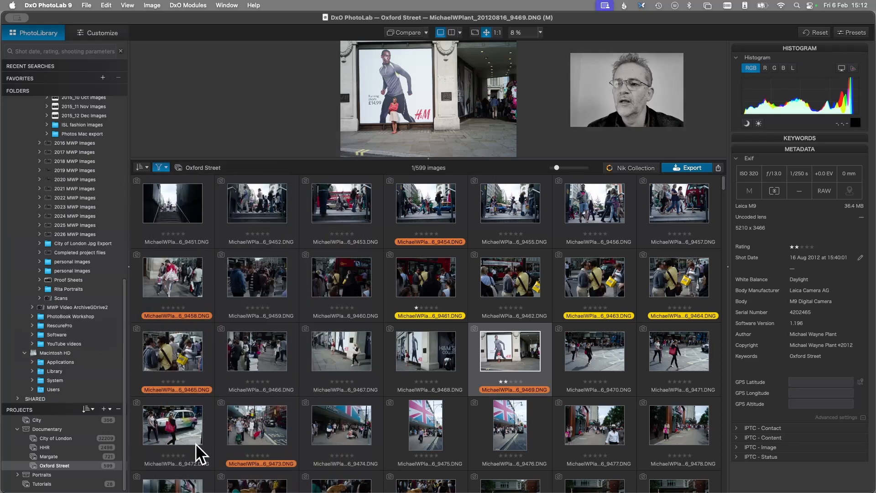
pyautogui.click(161, 170)
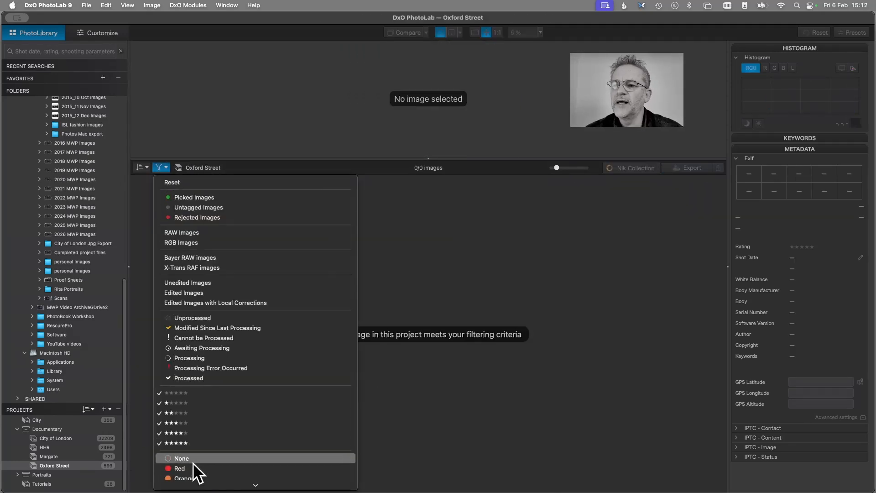
pyautogui.scroll(-5, 192, 462)
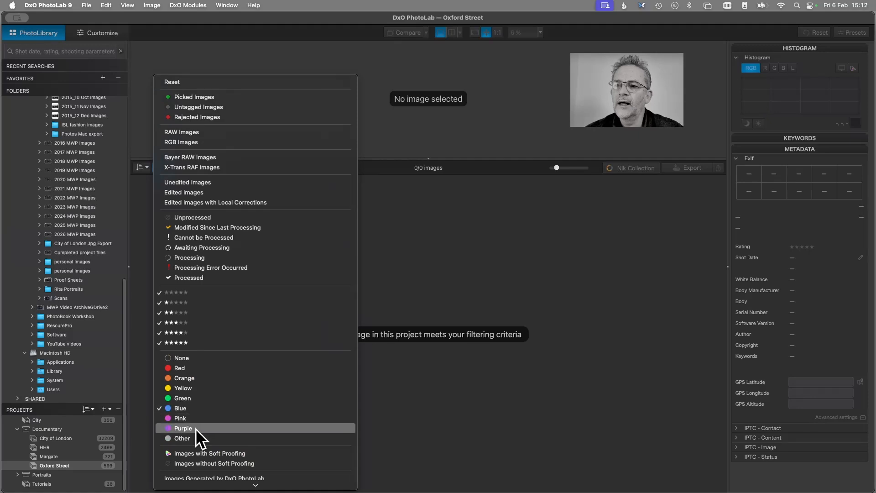
pyautogui.click(195, 428)
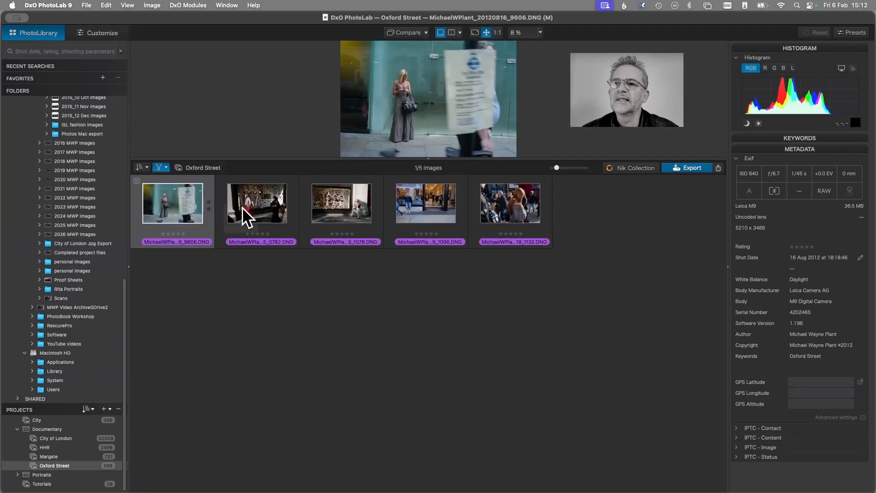
pyautogui.click(347, 218)
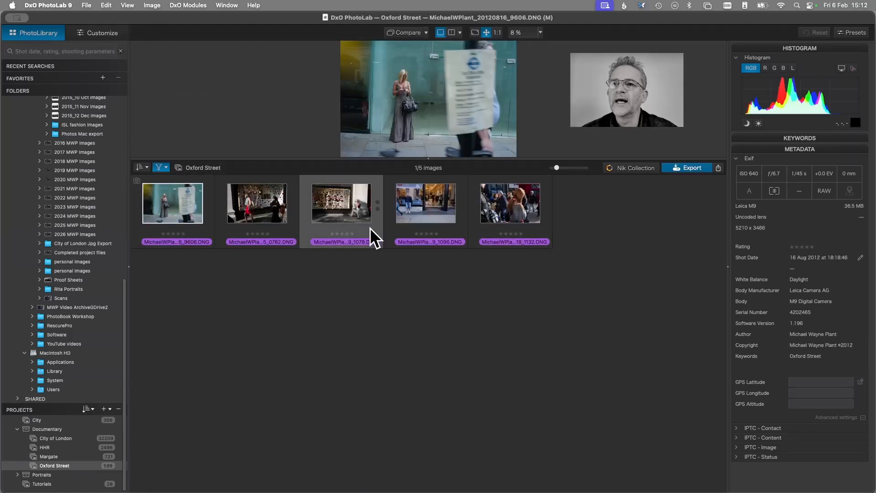
# - Rate the image ending in 1078 three stars and clear the colour-label restriction so the filter includes all Oxford Street images
pyautogui.press('3')
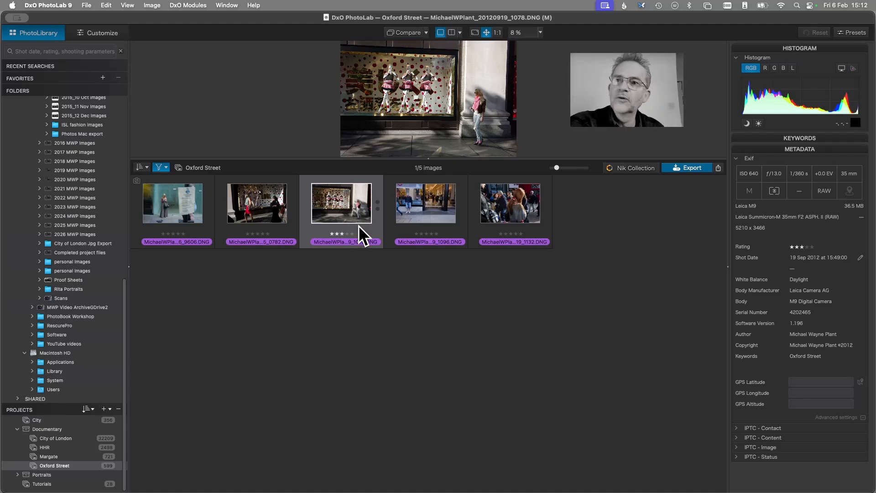
pyautogui.click(161, 168)
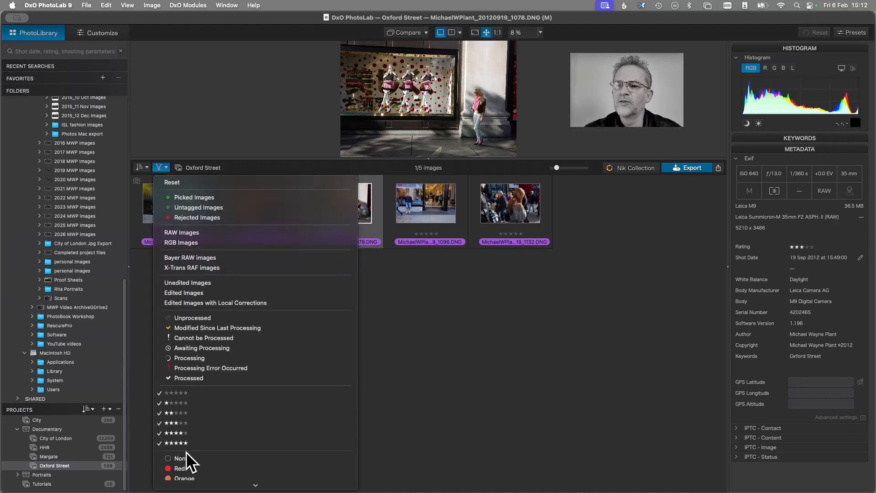
pyautogui.scroll(-3, 185, 450)
pyautogui.click(188, 434)
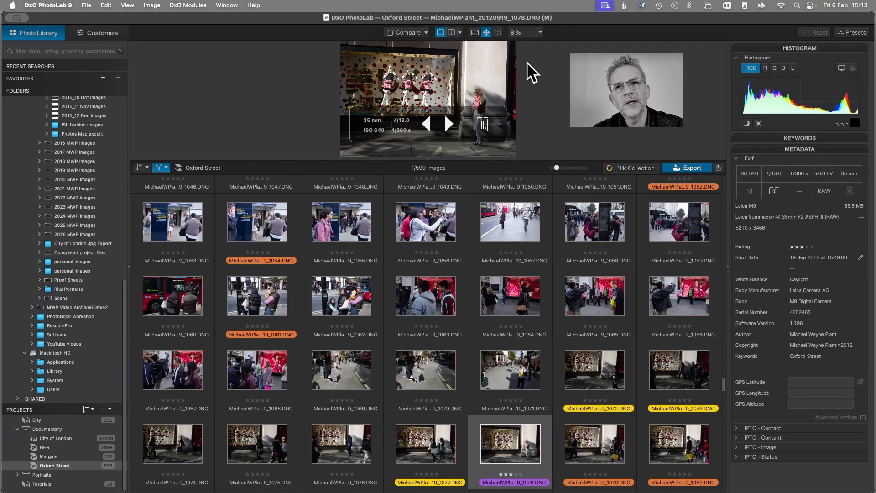
# - Undock the image browser and move its window onto the second display
pyautogui.click(126, 6)
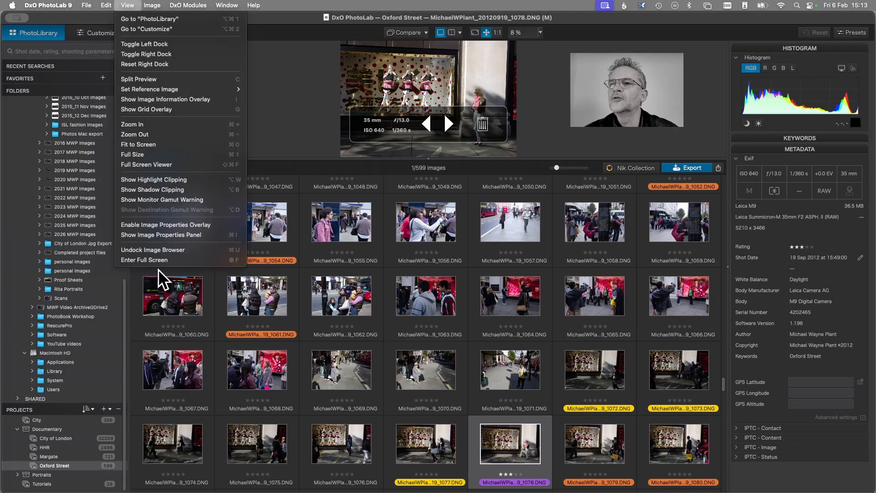
pyautogui.click(176, 250)
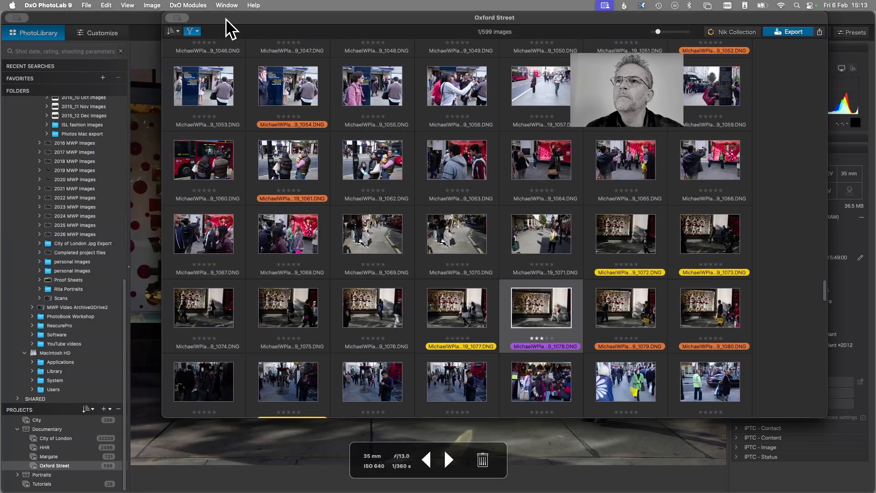
pyautogui.moveTo(270, 21); pyautogui.dragTo(875, 83)
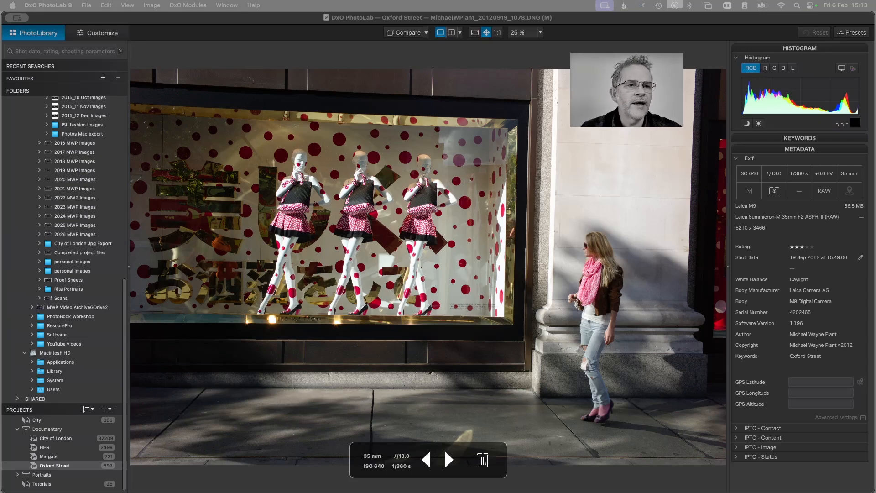
pyautogui.moveTo(875, 27)
pyautogui.mouseDown()
pyautogui.moveTo(367, 77)
pyautogui.moveTo(244, 65)
pyautogui.moveTo(875, 24)
pyautogui.mouseUp()
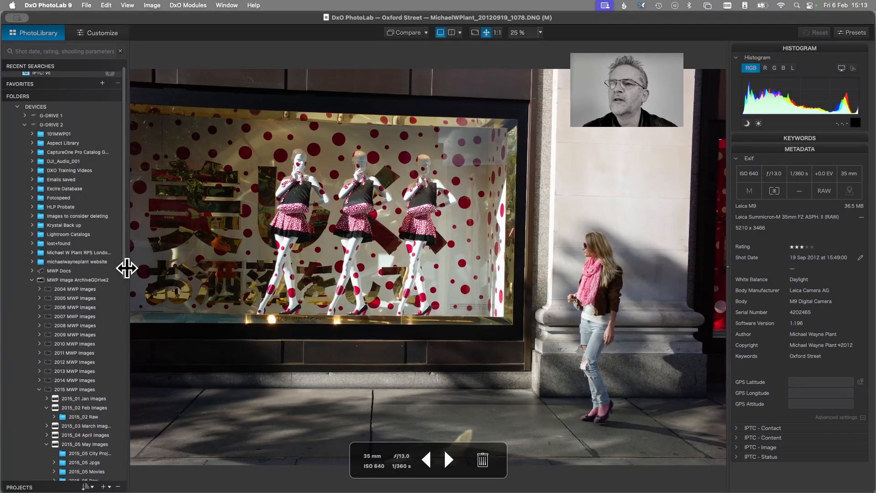
# - Collapse the folders and projects sidebar and open the image ending in 1078 in the Customize workspace
pyautogui.moveTo(127, 268); pyautogui.dragTo(5, 277)
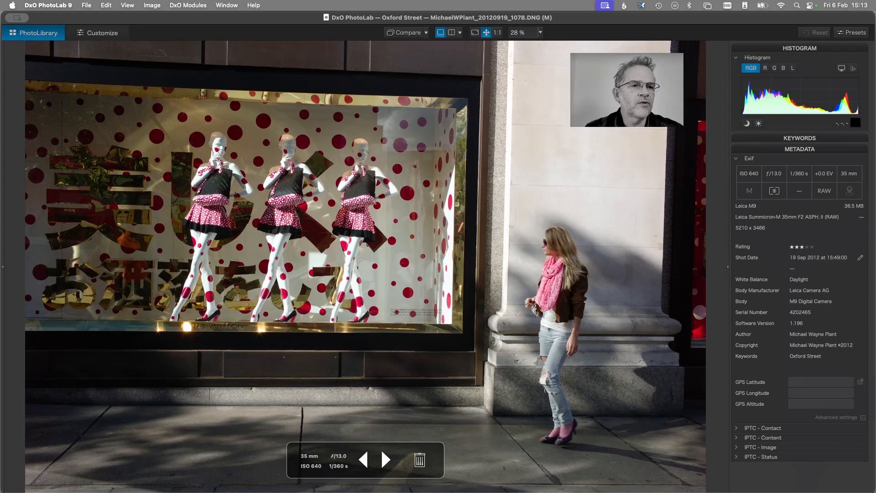
pyautogui.moveTo(875, 36)
pyautogui.mouseDown()
pyautogui.moveTo(176, 116)
pyautogui.moveTo(229, 87)
pyautogui.moveTo(257, 62)
pyautogui.moveTo(247, 61)
pyautogui.moveTo(261, 73)
pyautogui.moveTo(875, 41)
pyautogui.mouseUp()
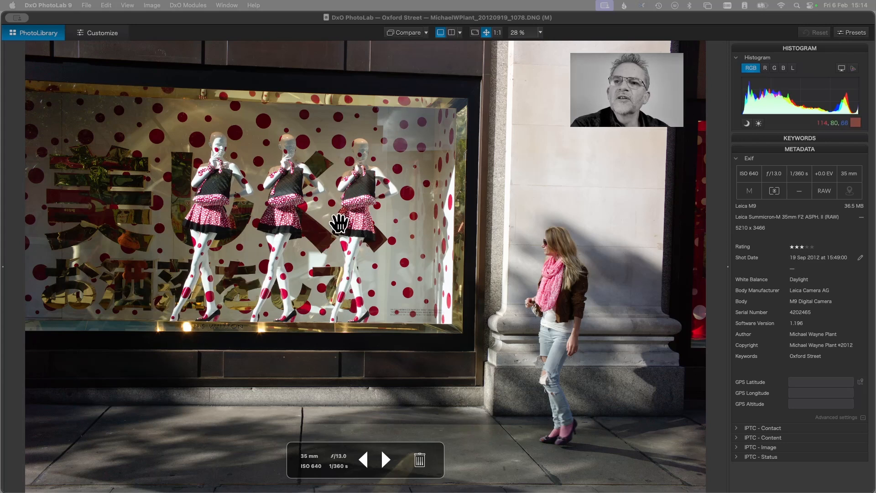
pyautogui.click(108, 36)
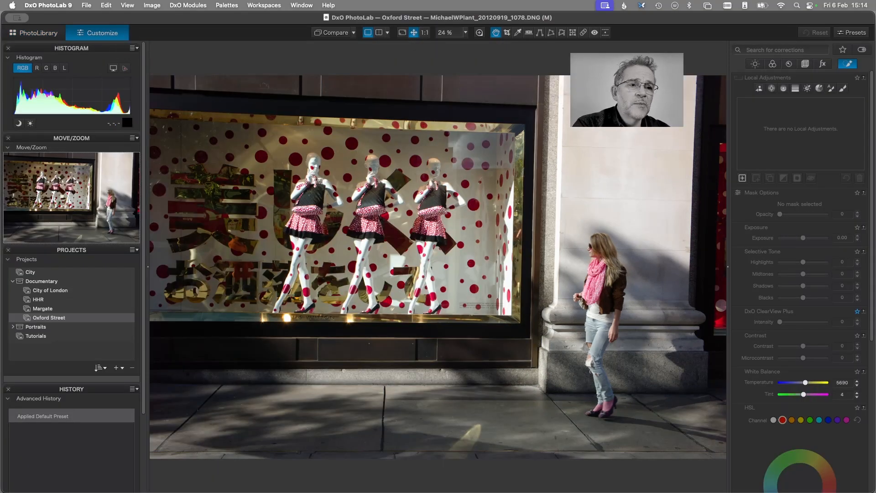
pyautogui.moveTo(875, 27); pyautogui.dragTo(875, 80)
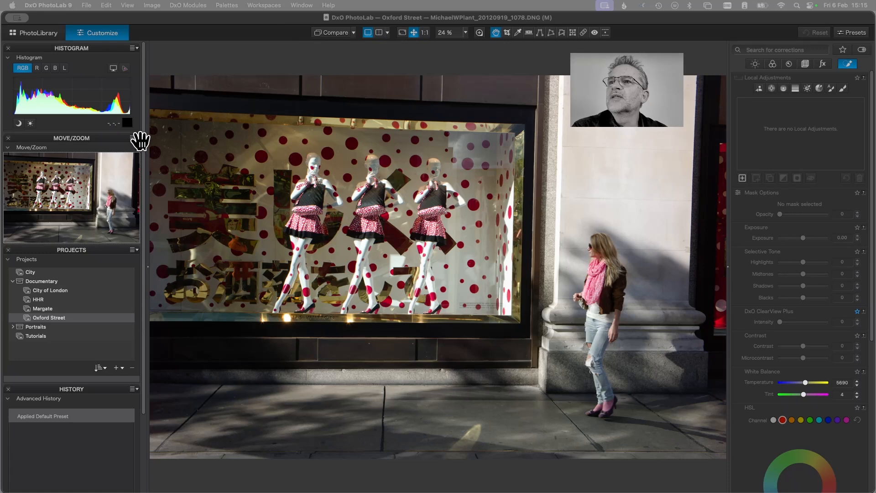
# - Add the Exif section to the Histogram palette
pyautogui.click(133, 48)
pyautogui.click(135, 47)
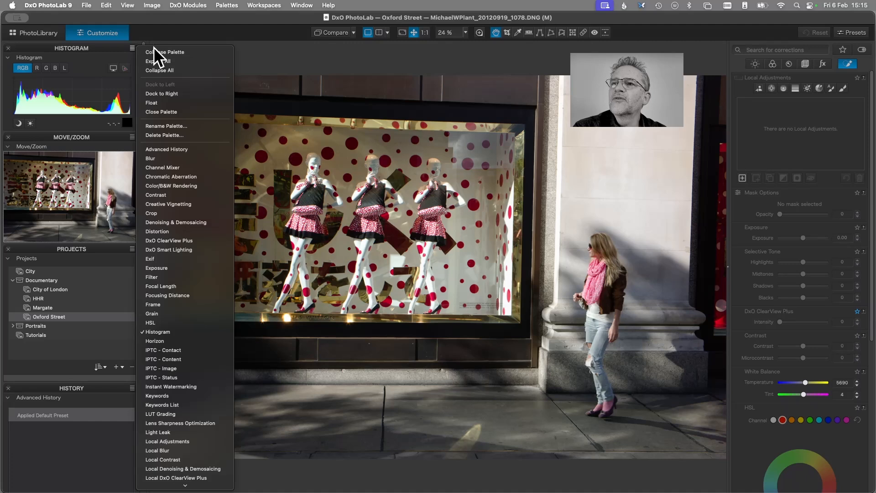
pyautogui.click(174, 258)
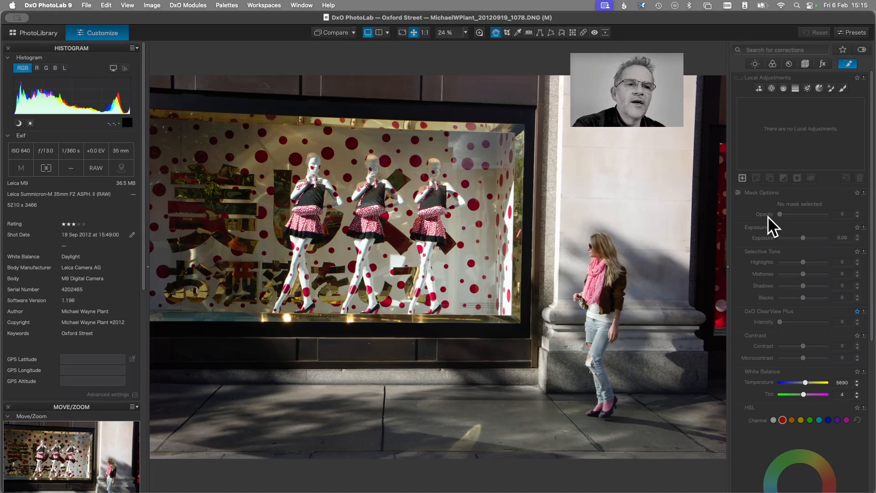
pyautogui.moveTo(875, 29); pyautogui.dragTo(875, 92)
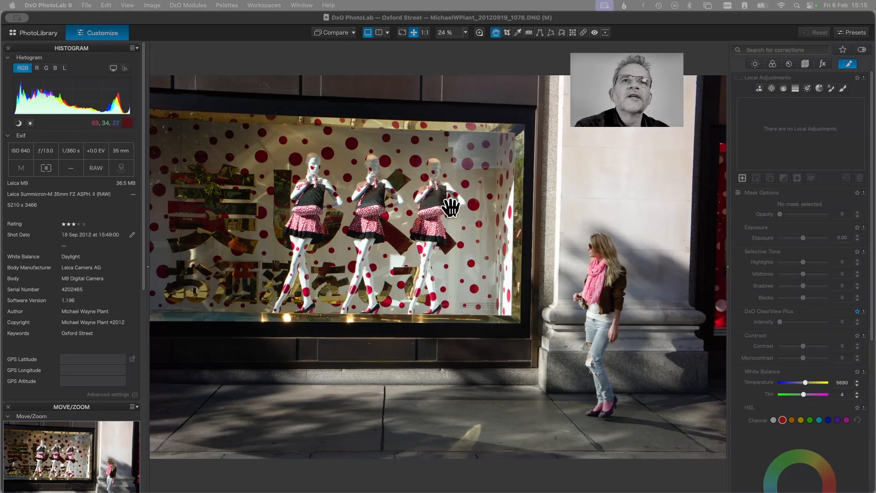
# - Show only the local adjustment tools and create an AI mask over the mannequins in the shop window
pyautogui.click(847, 64)
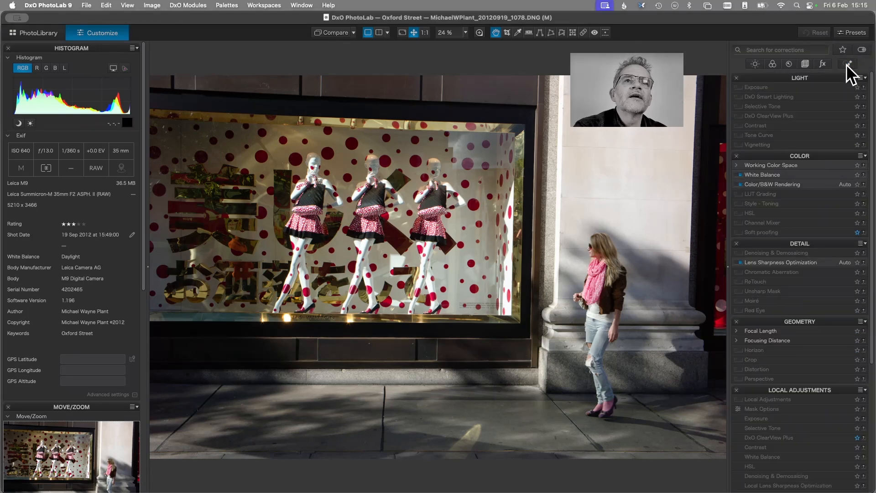
pyautogui.click(847, 64)
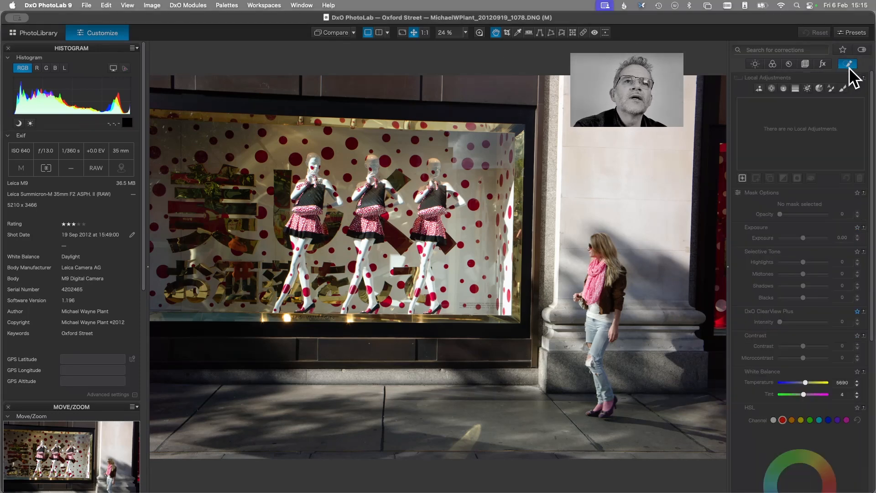
pyautogui.click(742, 178)
pyautogui.click(301, 243)
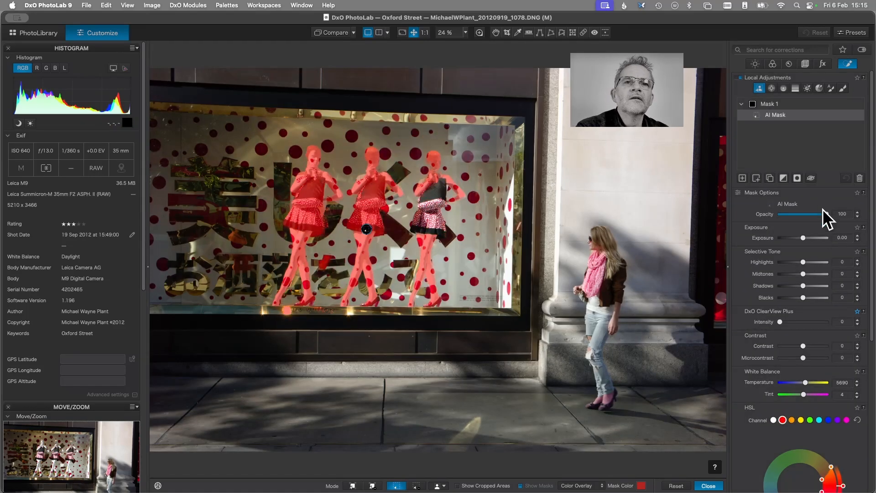
# - Set the mannequin mask's exposure to -0.85, highlights to -52 and shadows to 59
pyautogui.moveTo(802, 237); pyautogui.dragTo(788, 262)
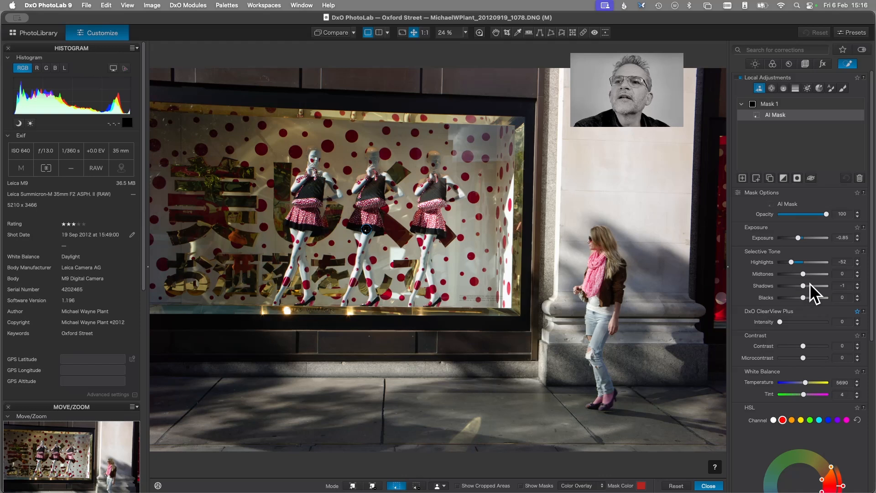
pyautogui.moveTo(801, 286); pyautogui.dragTo(818, 285)
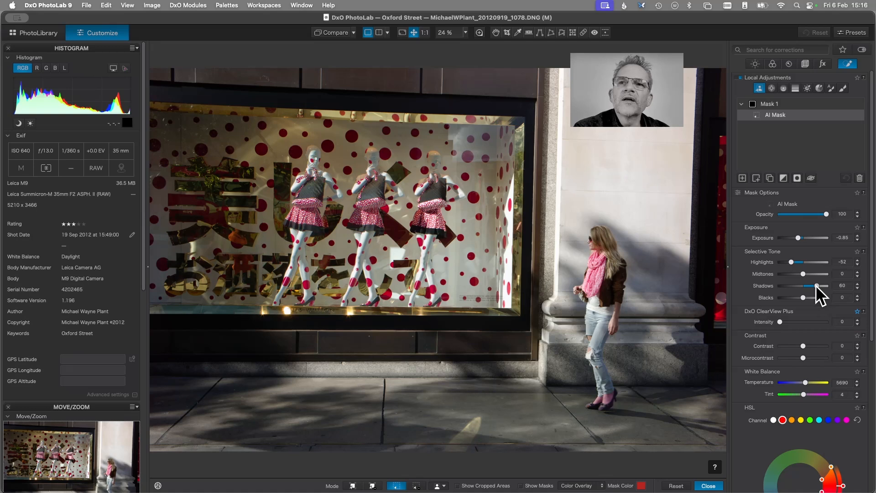
pyautogui.moveTo(817, 287); pyautogui.dragTo(807, 276)
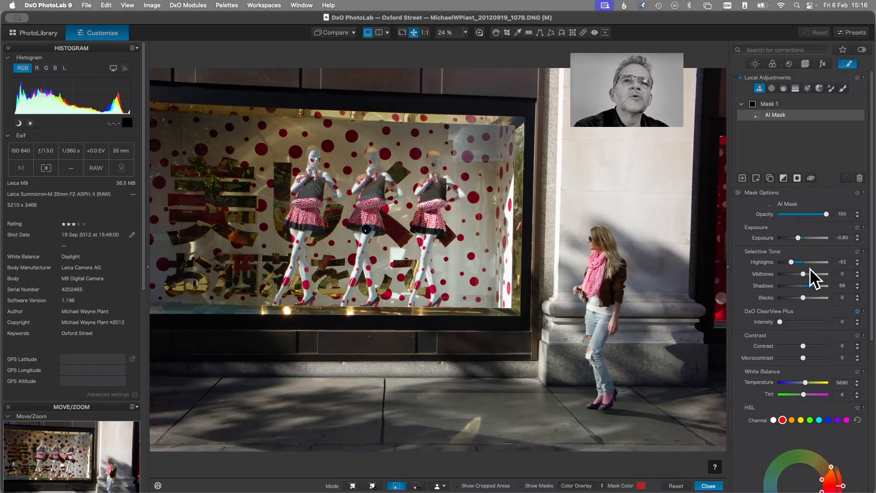
# - Add a second AI mask over the walking woman with highlights at -24 and shadows at 42, and close the local adjustments
pyautogui.click(742, 178)
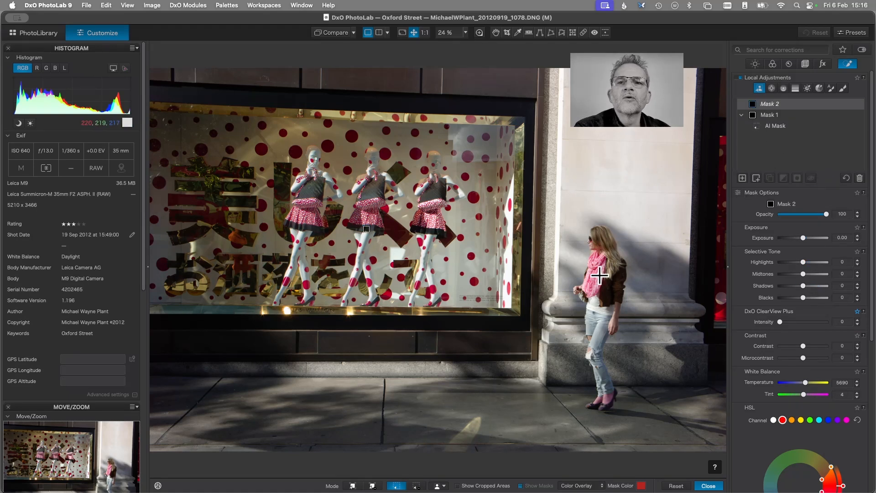
pyautogui.moveTo(649, 218); pyautogui.dragTo(568, 429)
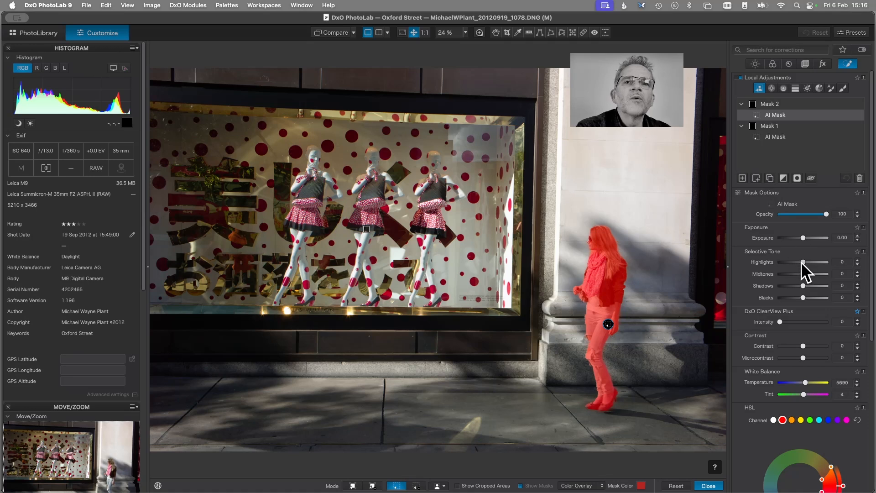
pyautogui.moveTo(802, 262); pyautogui.dragTo(811, 286)
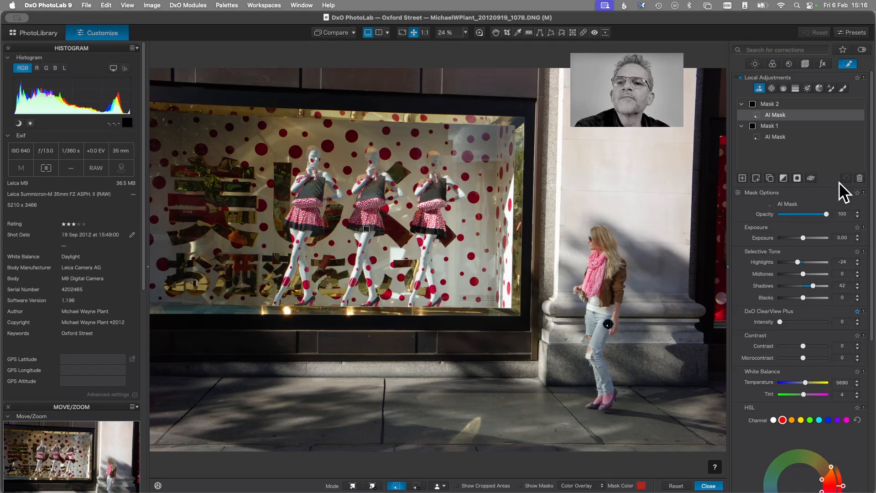
pyautogui.click(705, 485)
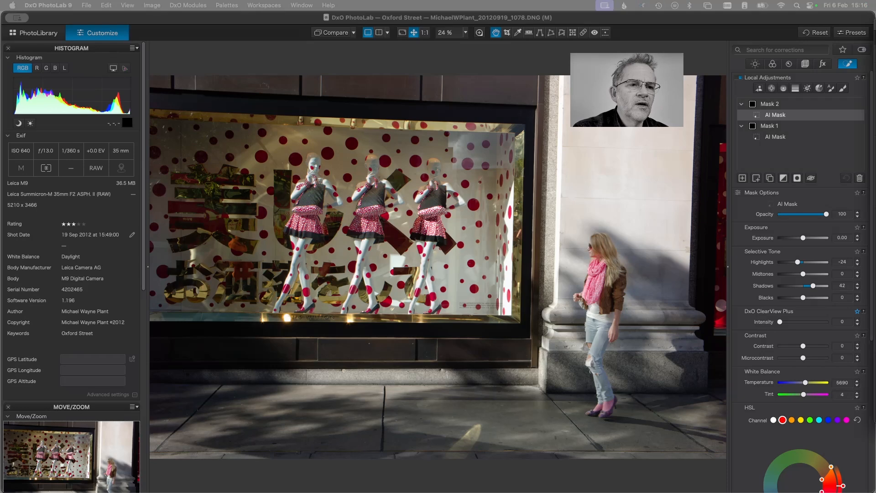
# - Bring the detached image browser to the main display, select the image ending in 1079, and return the browser to the second display
pyautogui.moveTo(875, 33); pyautogui.dragTo(188, 64)
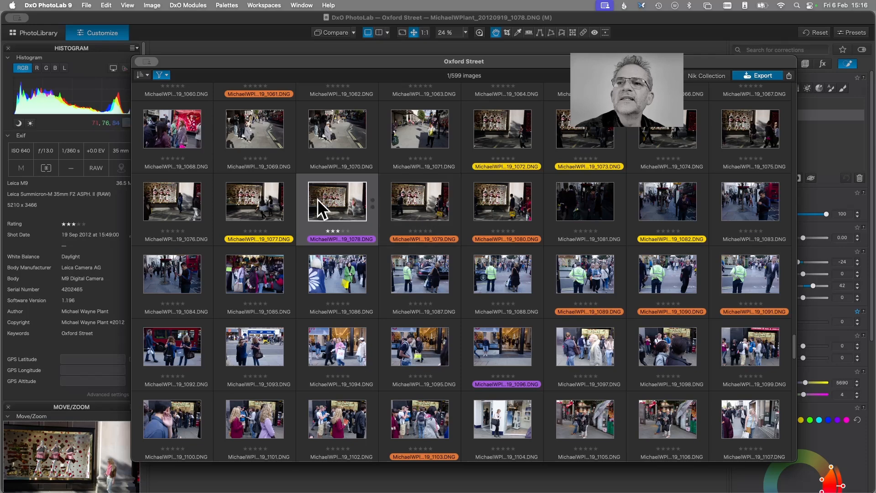
pyautogui.click(424, 201)
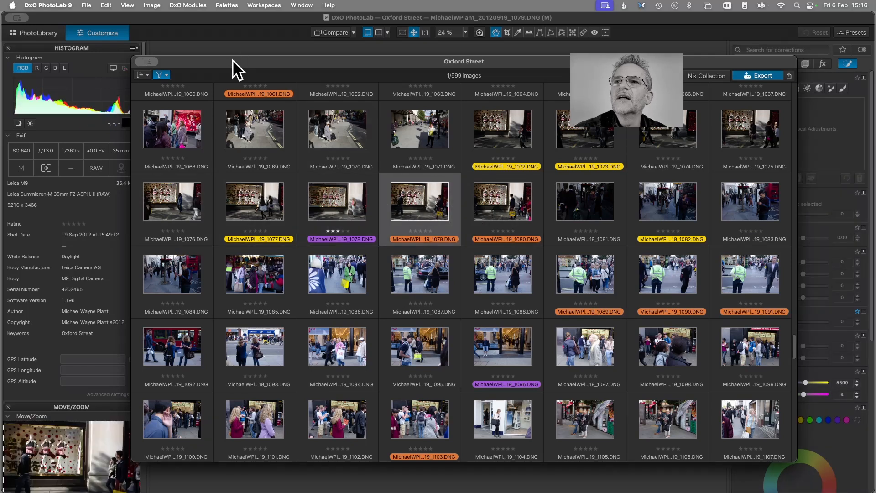
pyautogui.moveTo(234, 60); pyautogui.dragTo(875, 97)
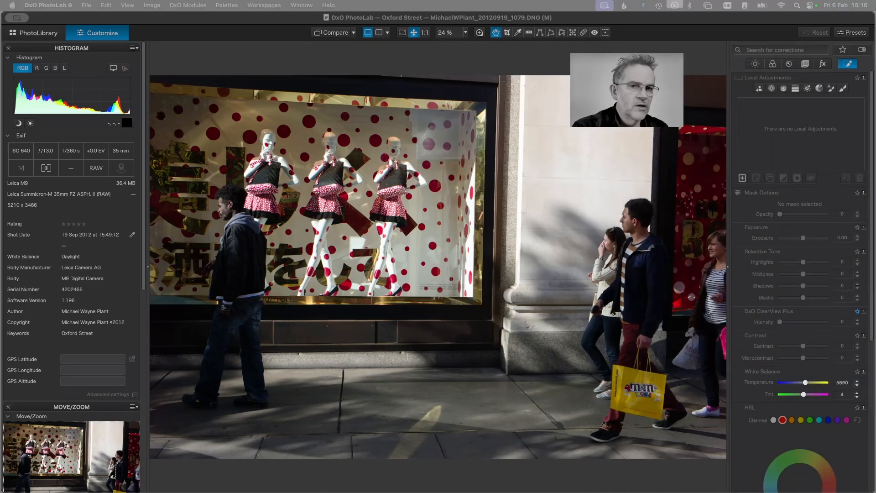
# - Step back through the preceding images to view the one ending in 1077
pyautogui.press('Left')
pyautogui.press('Left')
pyautogui.press('Left')
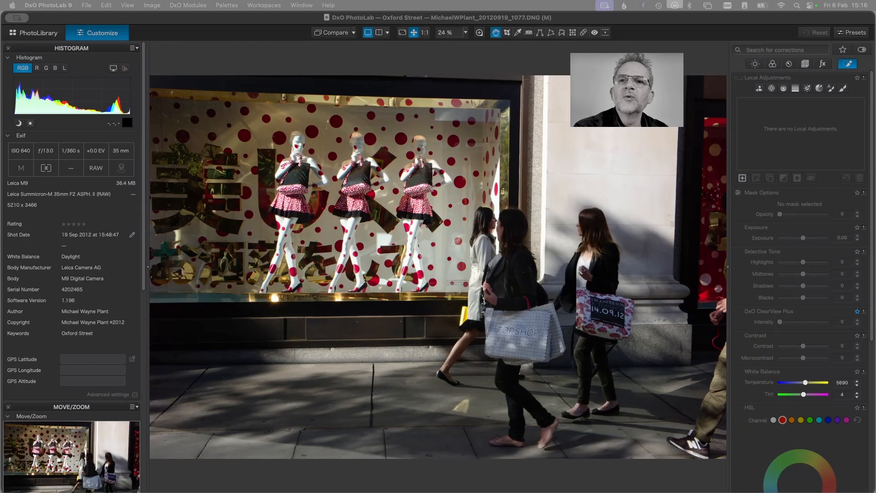